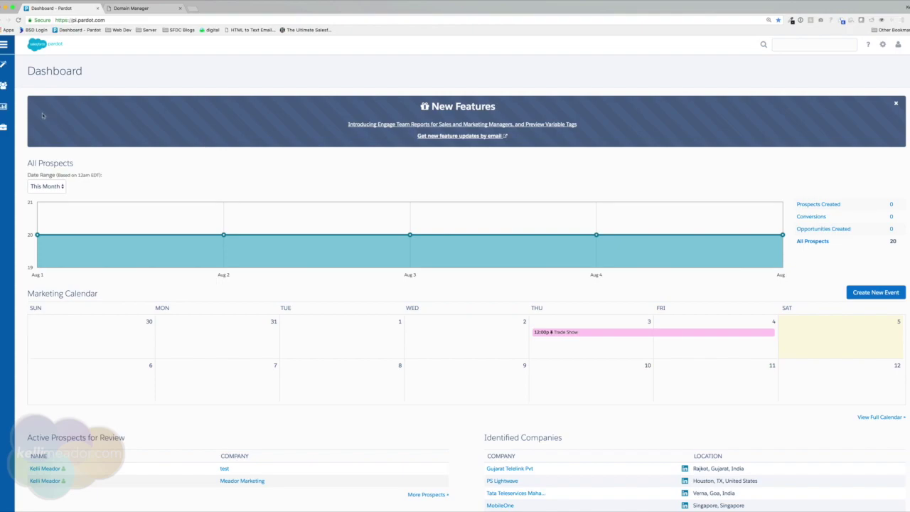
- Open Domain Management and review the three tracker domains, with go.meadormarketing.com archived
mouse_move(4, 126)
left_click(53, 212)
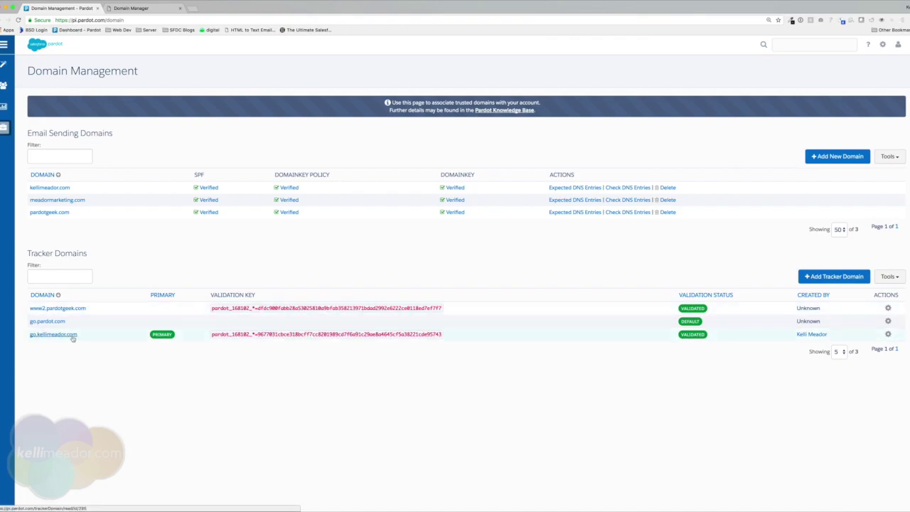
left_click(32, 324)
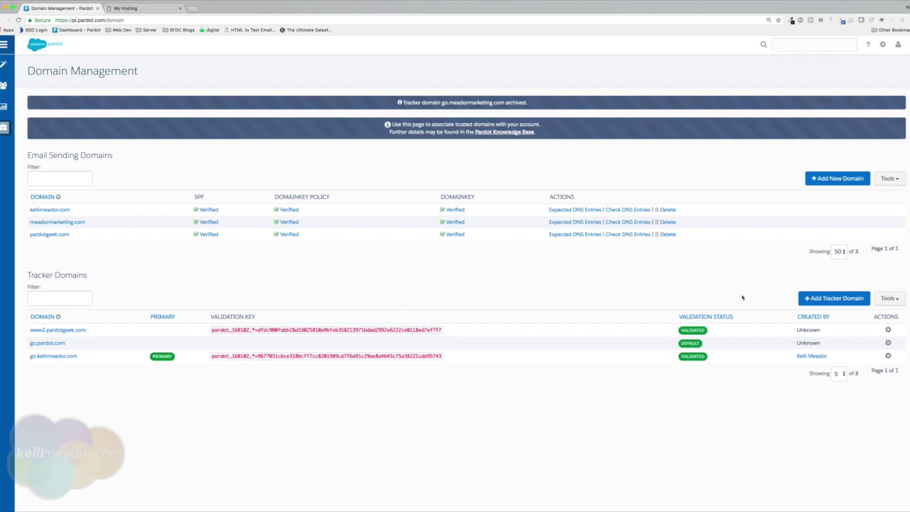
- Create a new tracker domain named www2.kellimeador.com
left_click(821, 300)
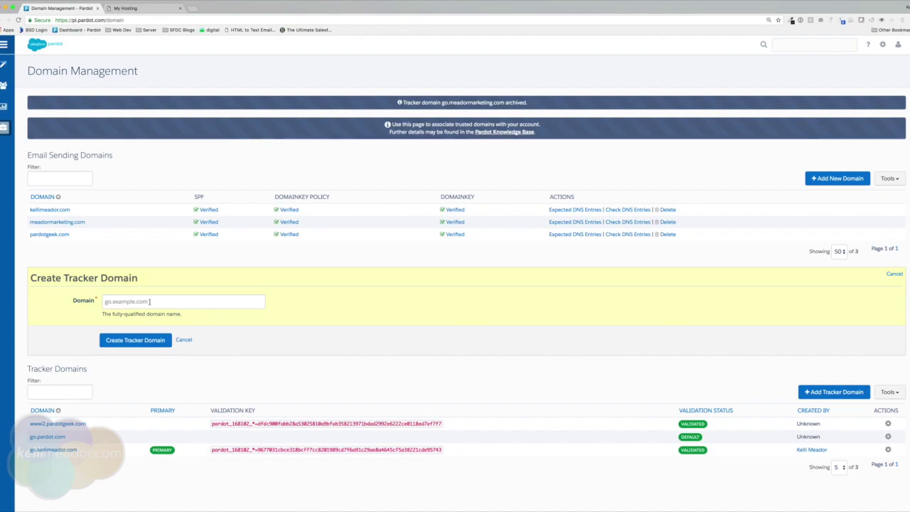
left_click(151, 302)
type("www2.kellimeador.com")
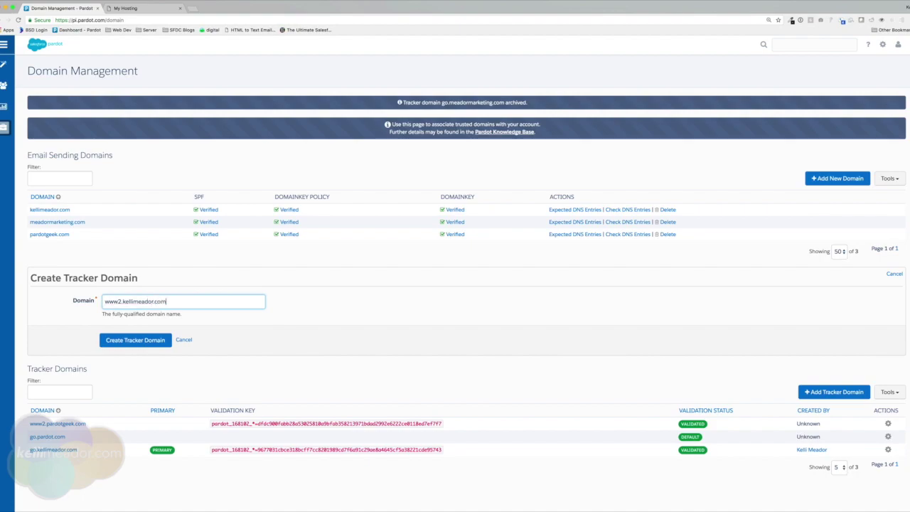
left_click(136, 340)
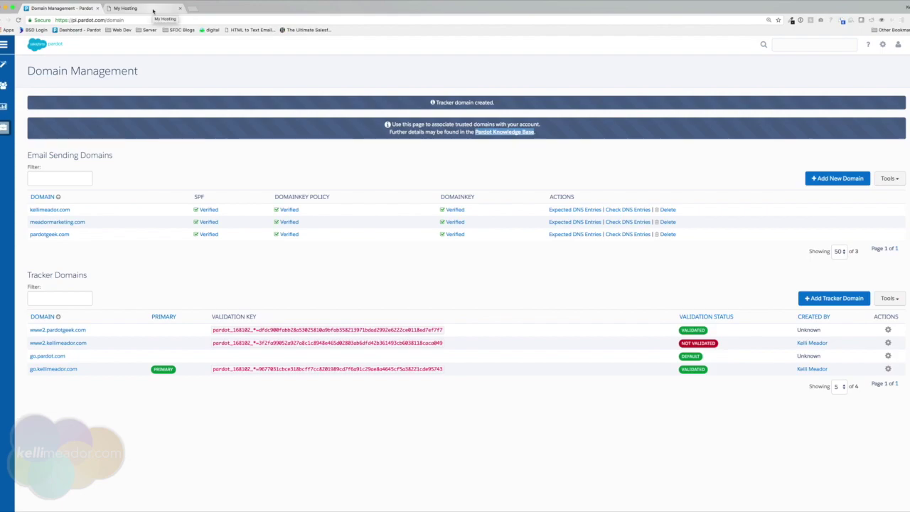
- In GoDaddy's kellimeador.com DNS records, start a new CNAME record
left_click(153, 9)
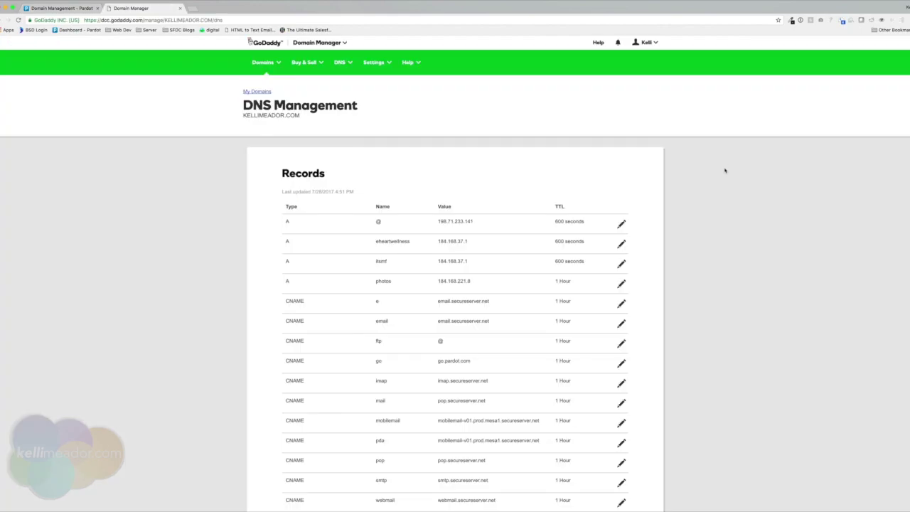
scroll(722, 177, "down", 5)
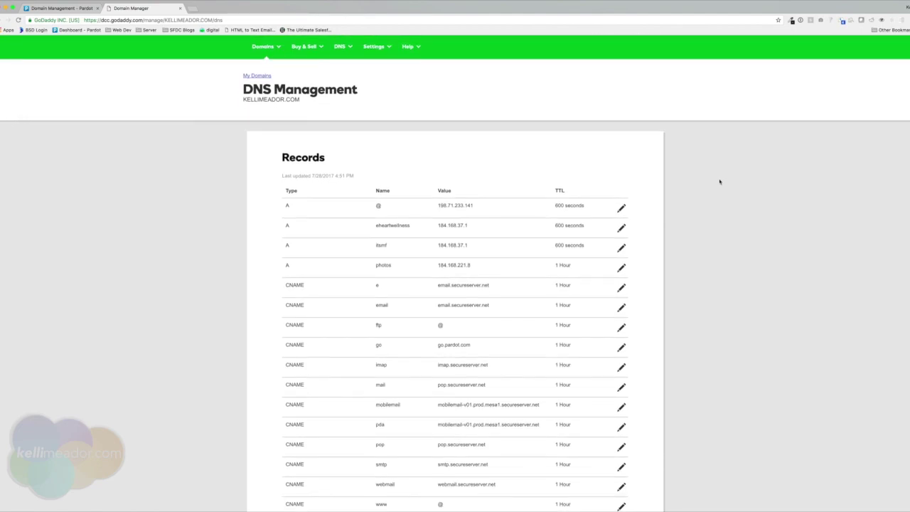
scroll(717, 184, "down", 3)
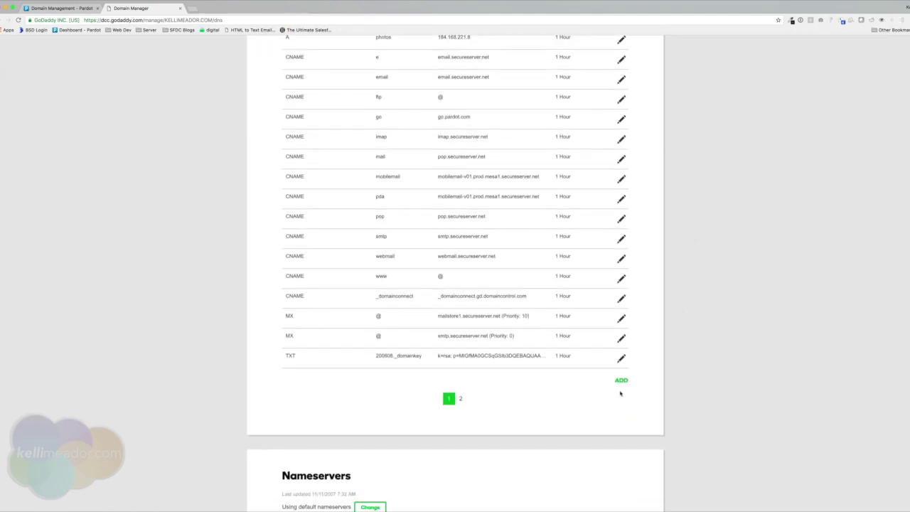
left_click(623, 382)
left_click(356, 384)
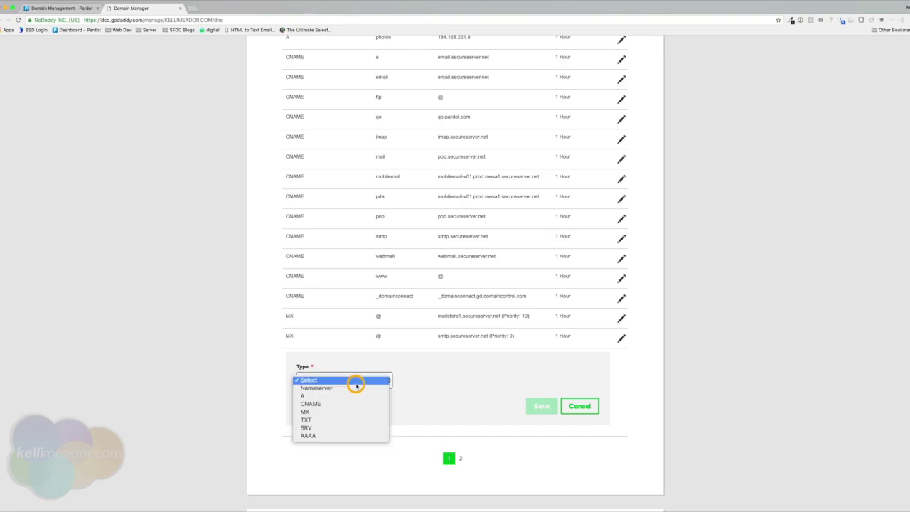
left_click(346, 403)
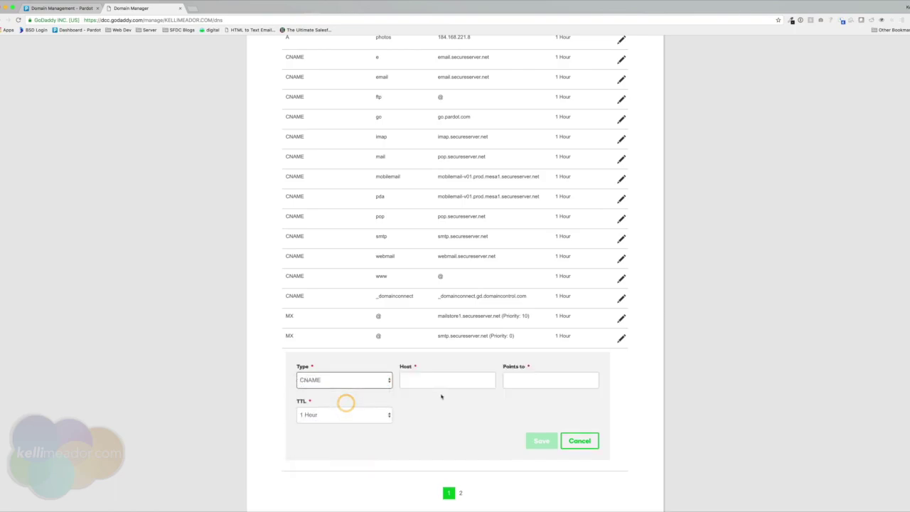
- Set the CNAME host to www2.kellimeador.com pointing to go.pardot.com and save it
left_click(436, 380)
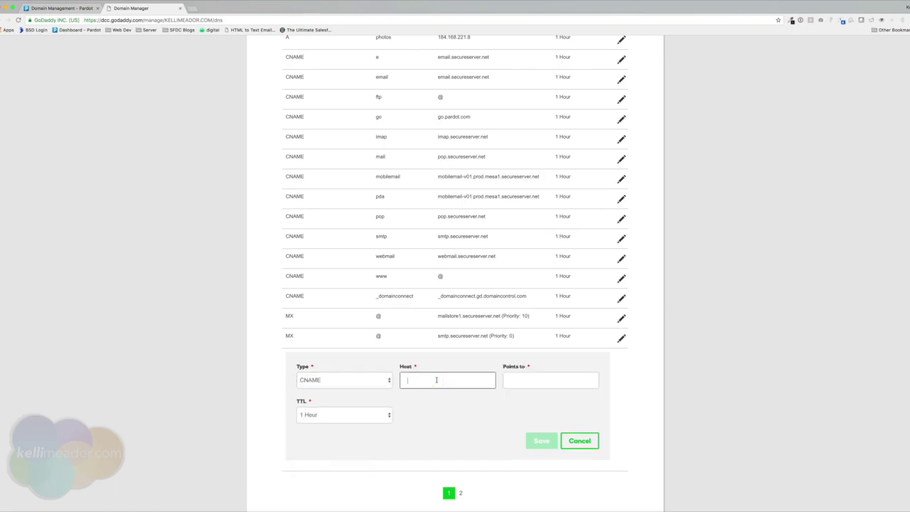
type("go")
key("BackSpace")
key("BackSpace")
type("www2.kellimeador.com")
key("Tab")
type("go.")
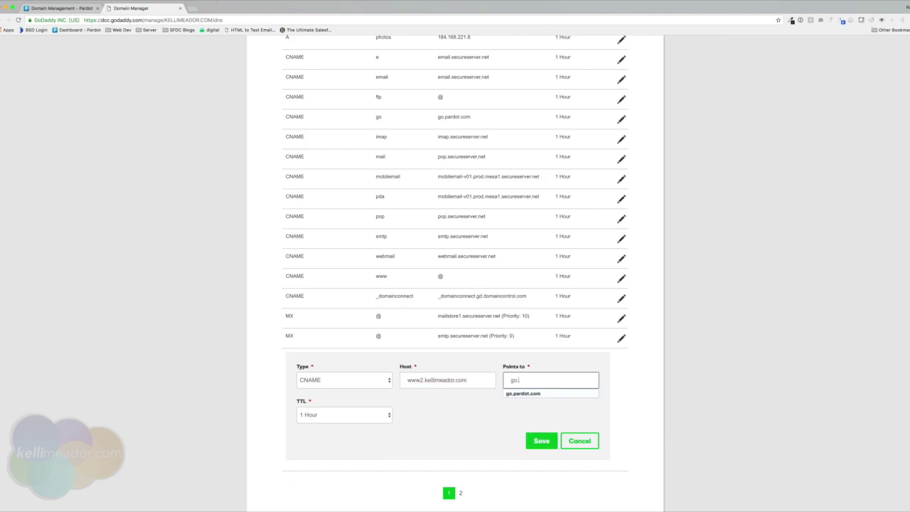
type("pardot.com")
left_click(445, 384)
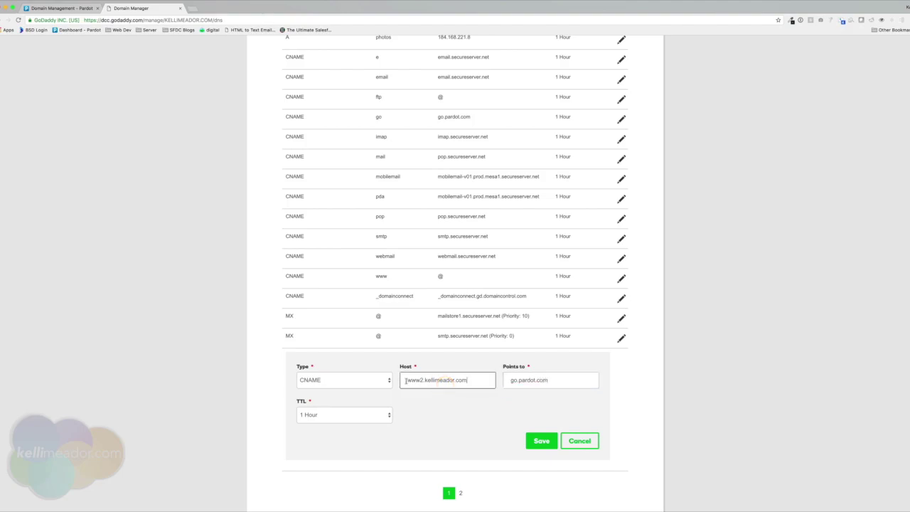
left_click_drag(406, 381, 466, 381)
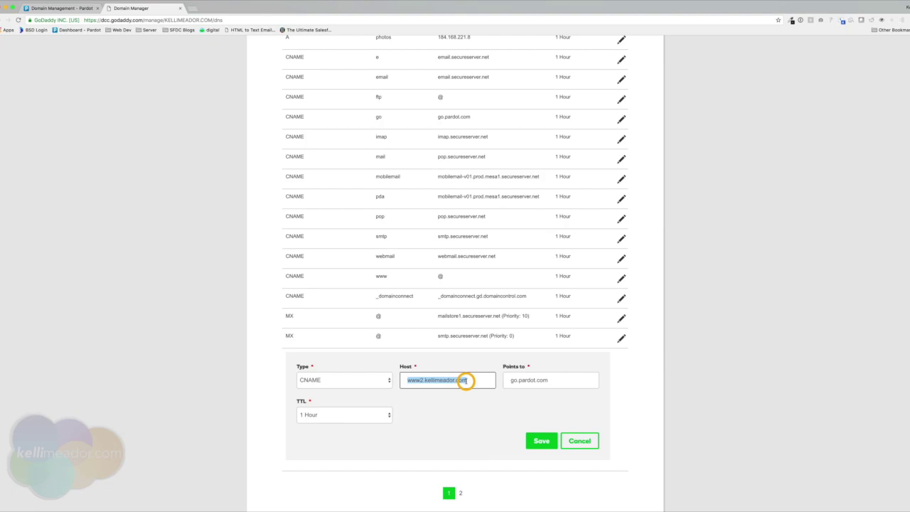
left_click(538, 443)
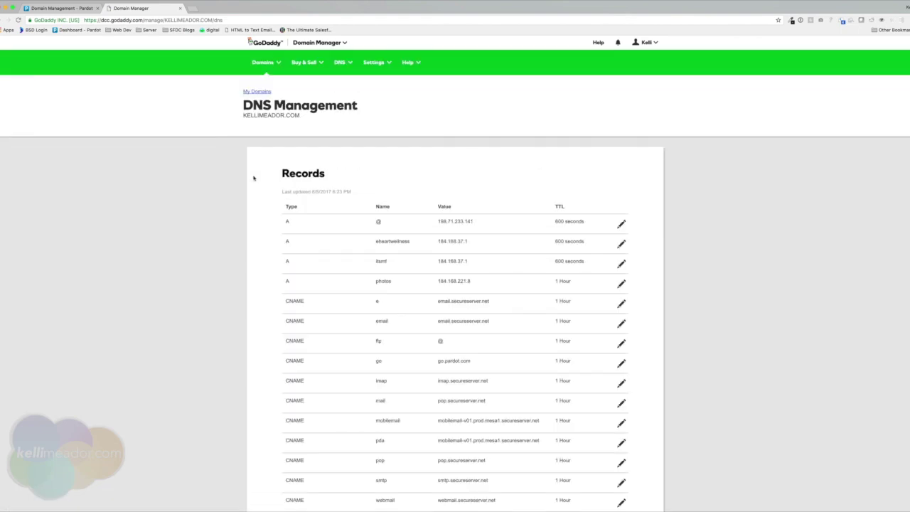
- Check the www2 CNAME row points to go.pardot.com, then return to Pardot
scroll(384, 313, "down", 1)
scroll(384, 337, "down", 3)
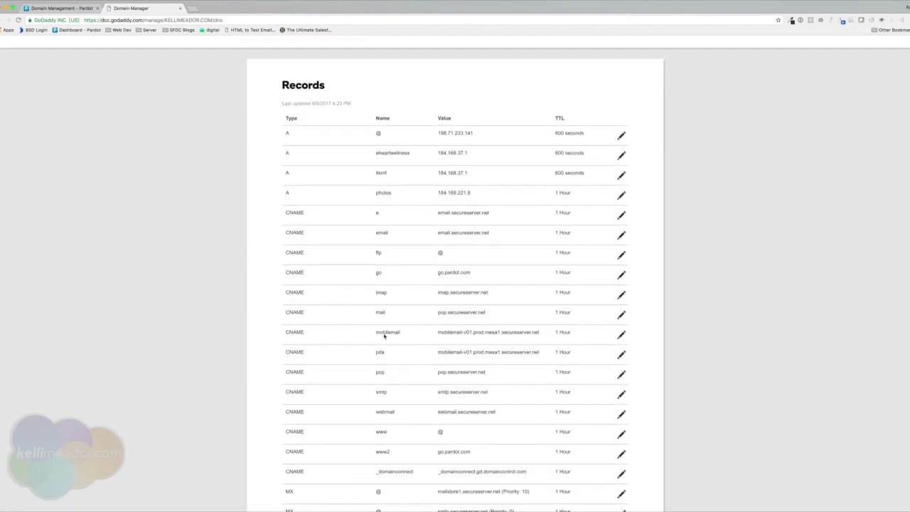
double_click(382, 414)
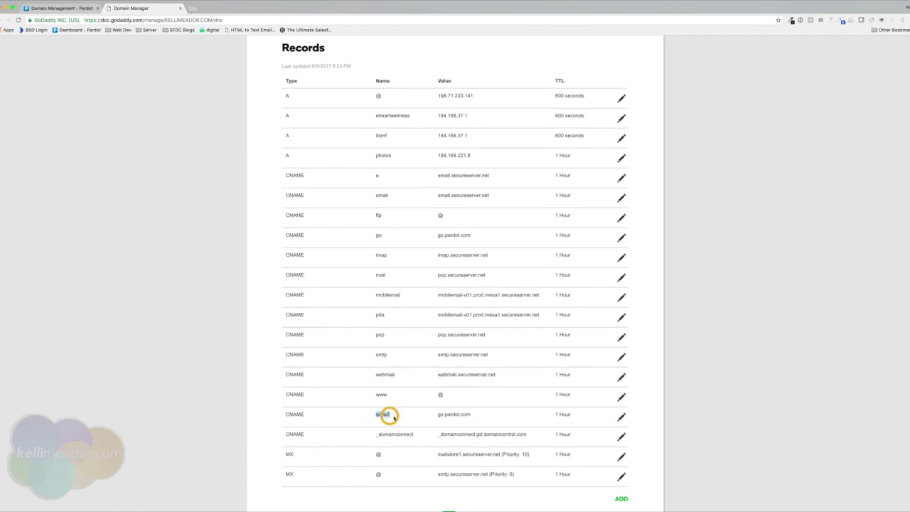
left_click_drag(440, 415, 470, 416)
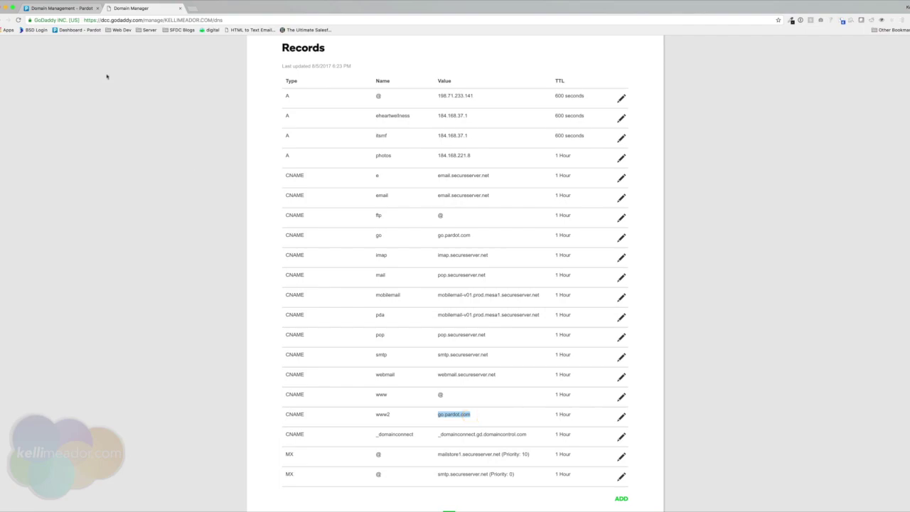
left_click(61, 8)
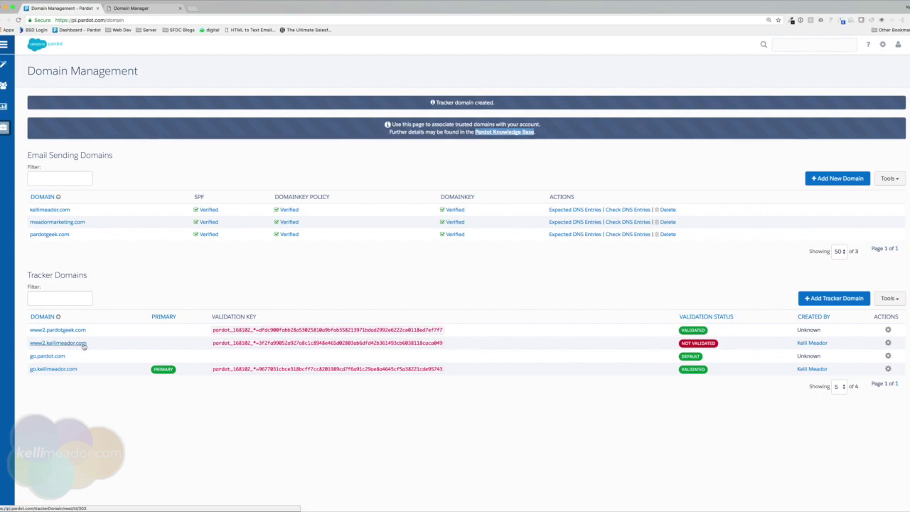
- Select the www2.kellimeador.com domain name in the tracker list to copy it
left_click_drag(90, 346, 30, 346)
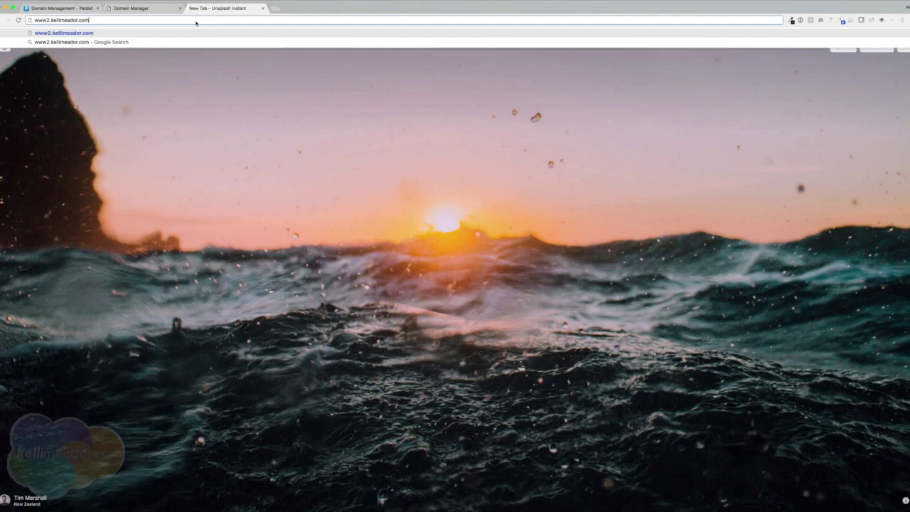
- Load www2.kellimeador.com in the new tab to confirm it reaches the kellimeador.com site
key("Return")
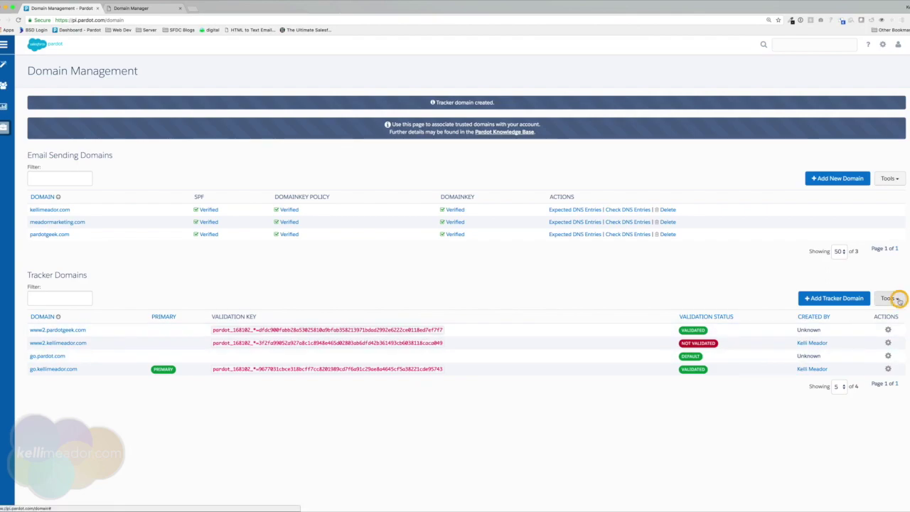
- Download the tracker domain validation file from the Tools menu
left_click(899, 300)
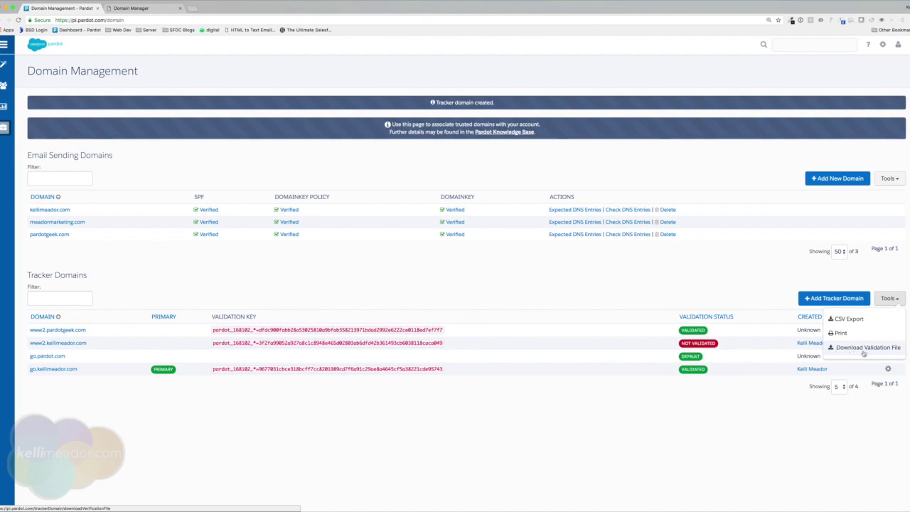
left_click(869, 348)
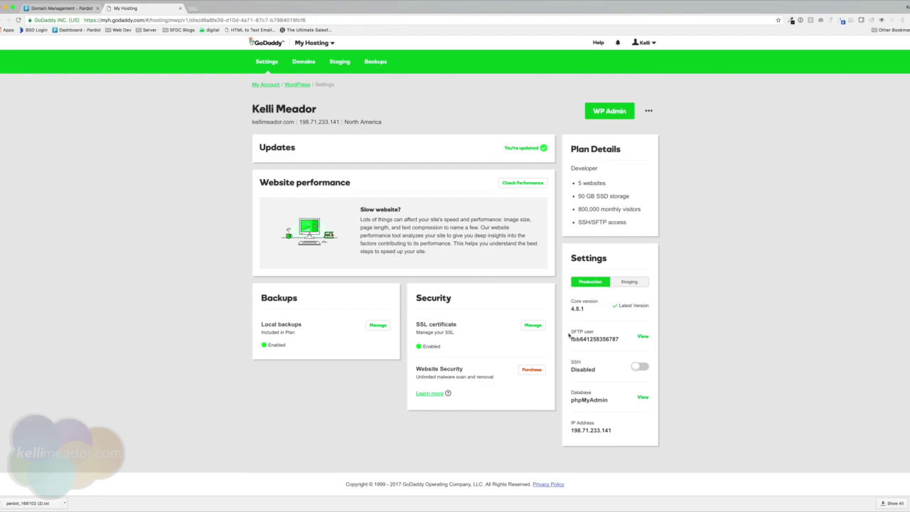
- Show the kellimeador.com SFTP details (port 22) and reposition the FileZilla window
left_click(646, 338)
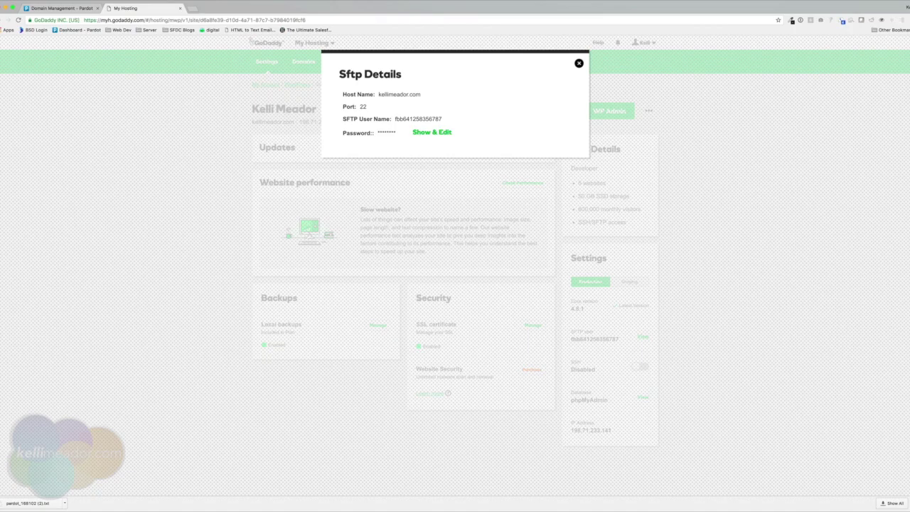
left_click_drag(177, 134, 516, 157)
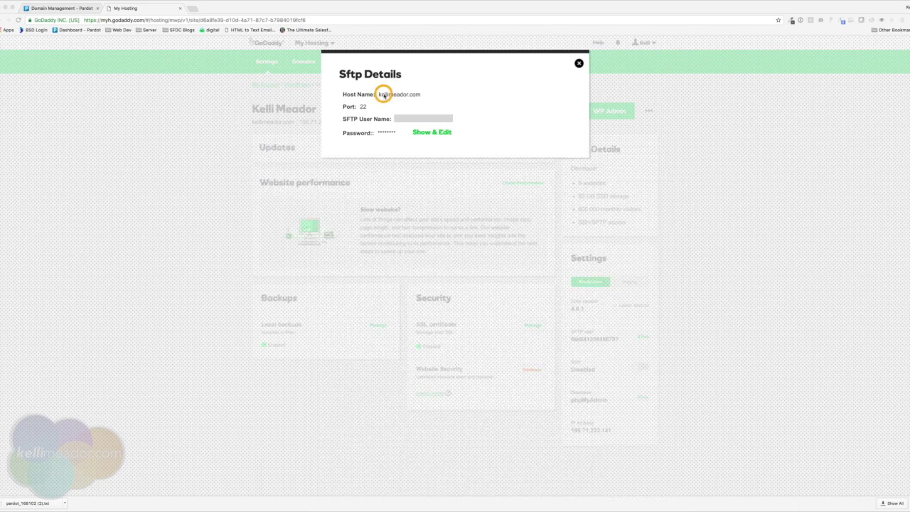
- Enter host kellimeador.com and port 22 in FileZilla's Quickconnect bar
left_click(382, 94)
left_click_drag(380, 95, 426, 94)
key("super+c")
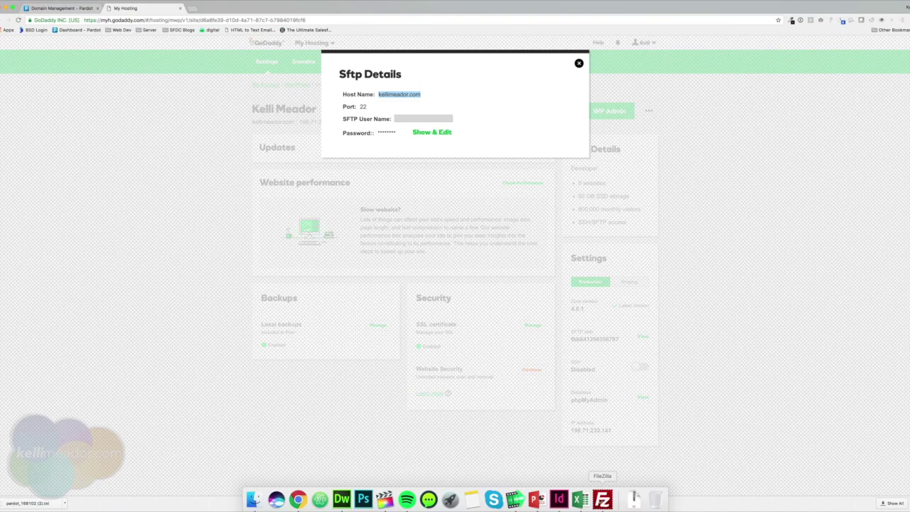
left_click(603, 500)
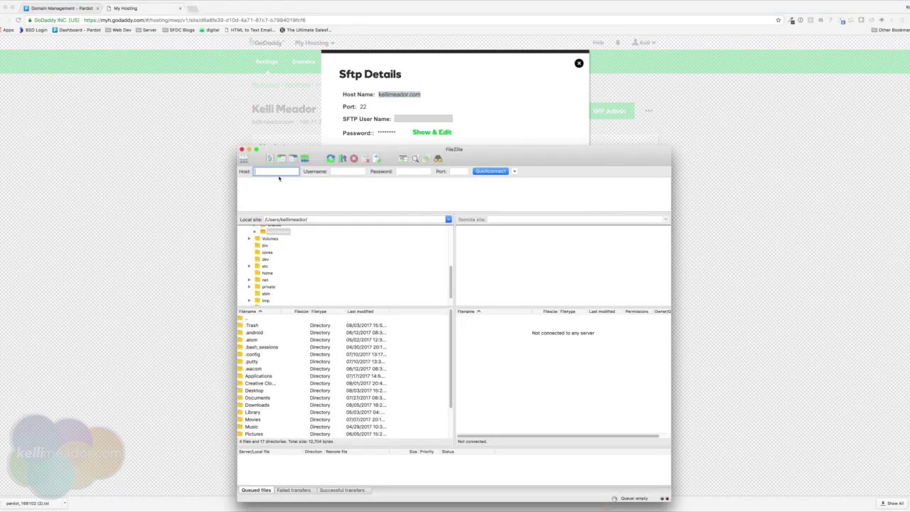
key("super+v")
left_click(458, 171)
type("22")
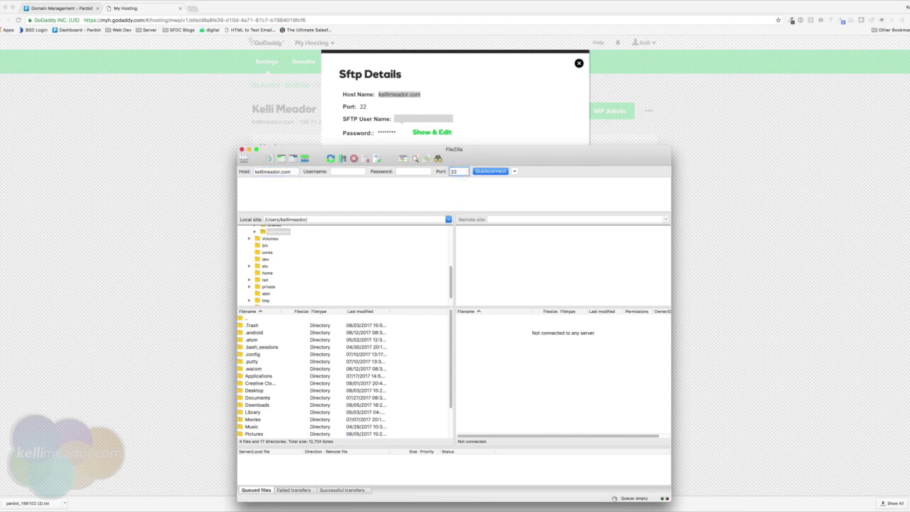
- Paste the SFTP username and account password, then Quickconnect to the server
key("super+Tab")
left_click_drag(392, 118, 461, 119)
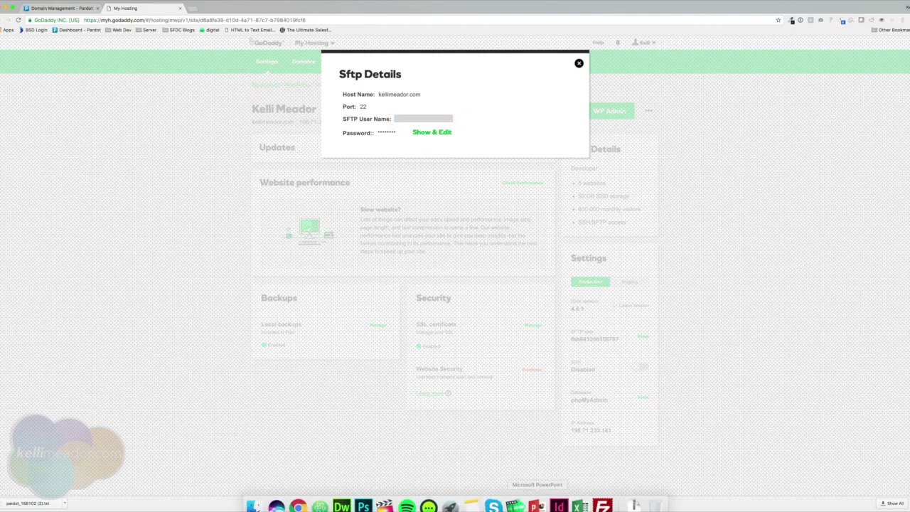
left_click(603, 499)
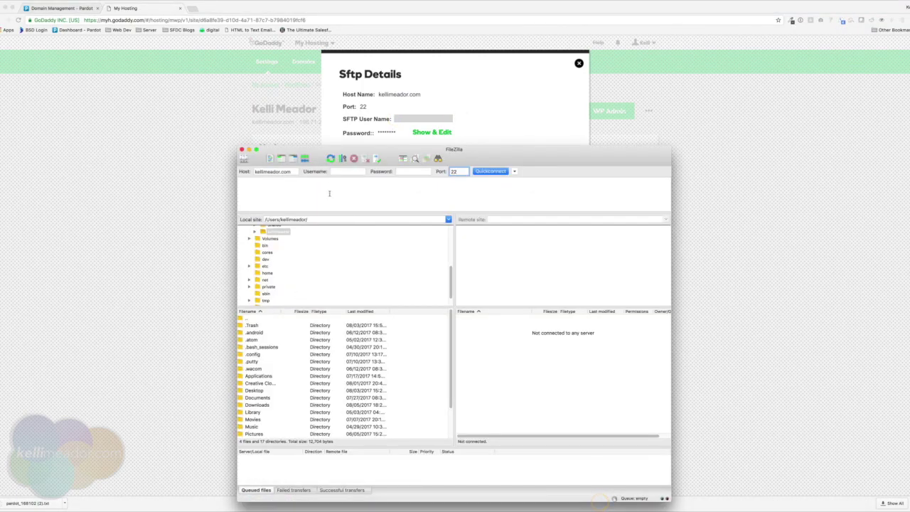
left_click(335, 172)
key("super+v")
left_click(417, 105)
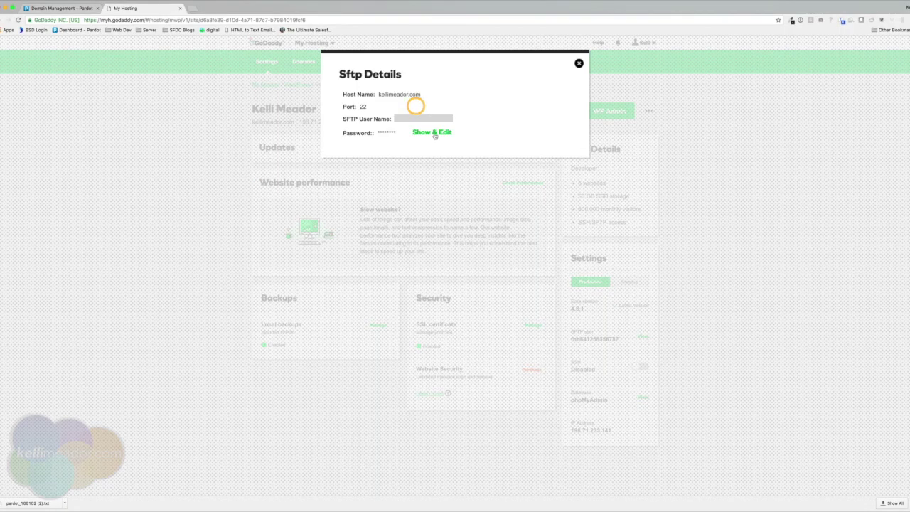
mouse_move(634, 502)
left_click(602, 503)
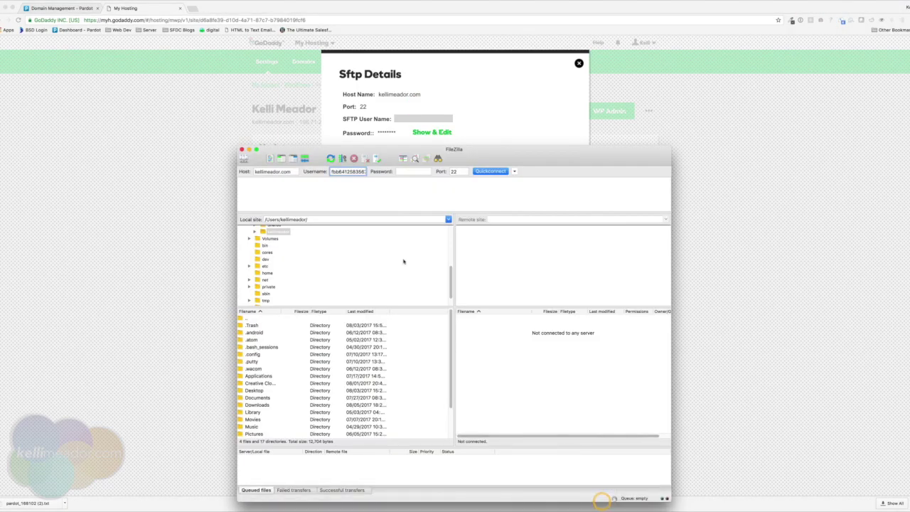
left_click(406, 171)
key("super+v")
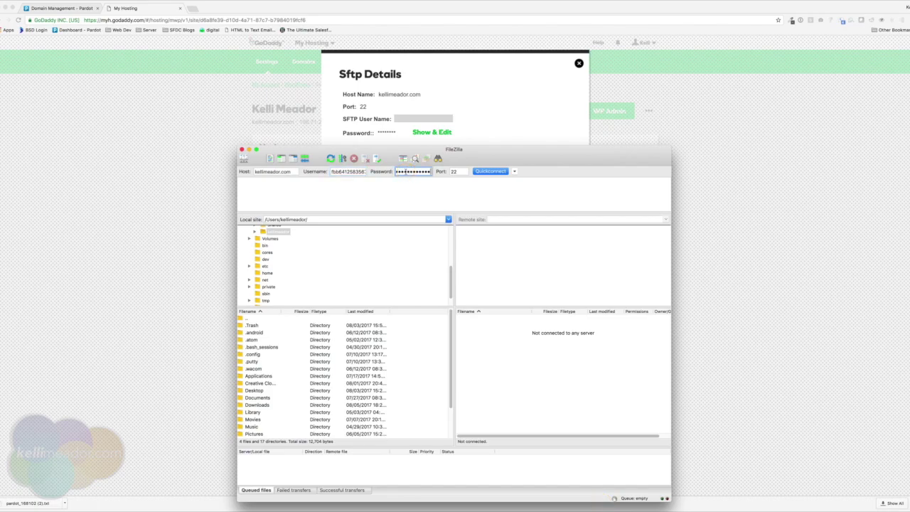
left_click(490, 172)
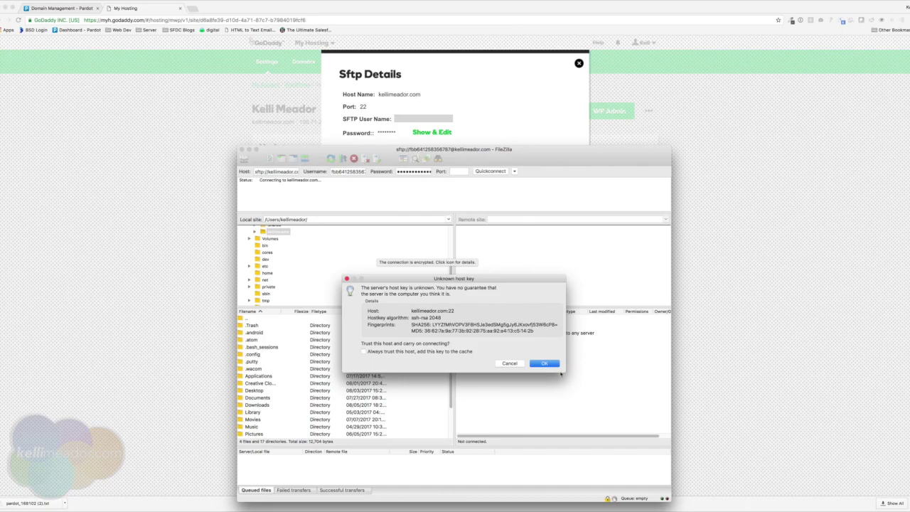
- Trust the server's host key and browse the html folder listing
left_click(545, 364)
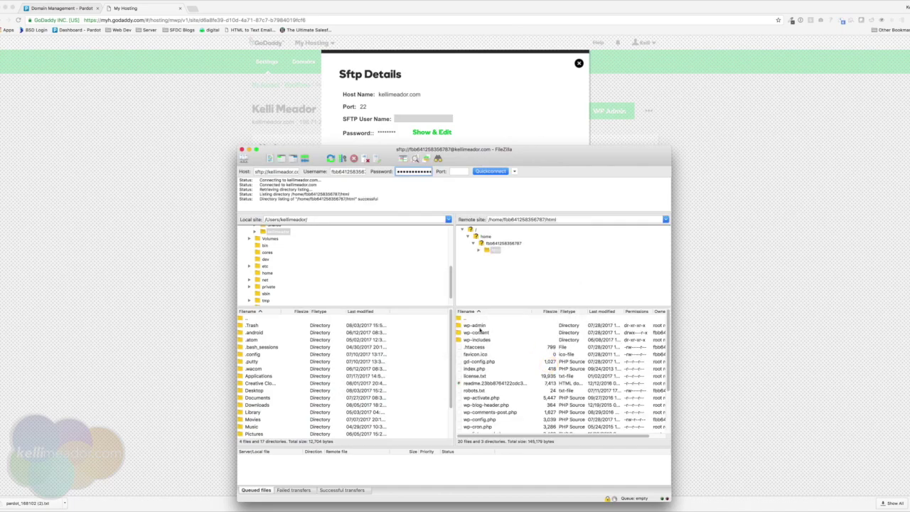
scroll(496, 357, "down", 1)
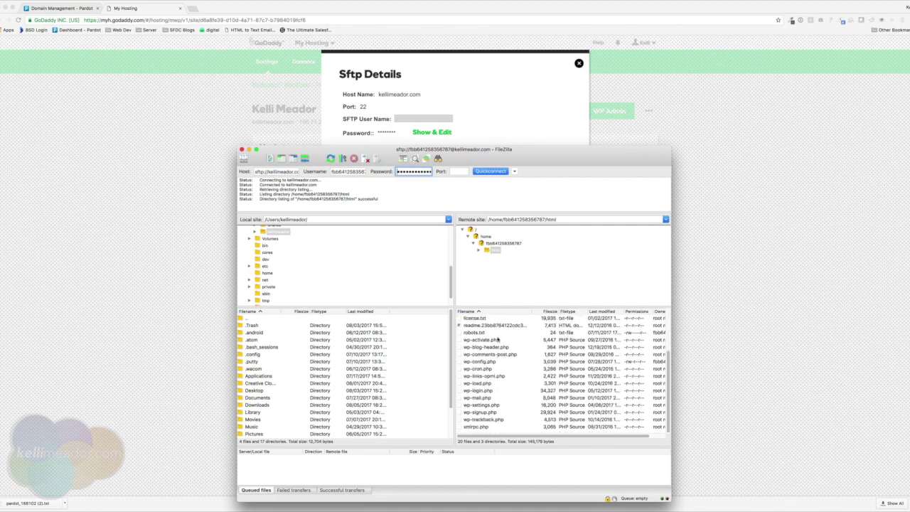
scroll(497, 340, "up", 2)
scroll(496, 340, "right", 1)
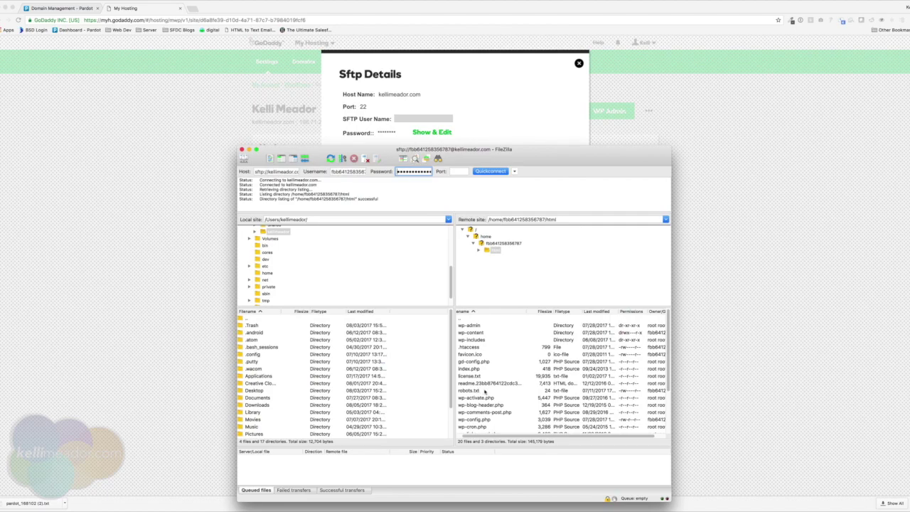
scroll(488, 389, "left", 1)
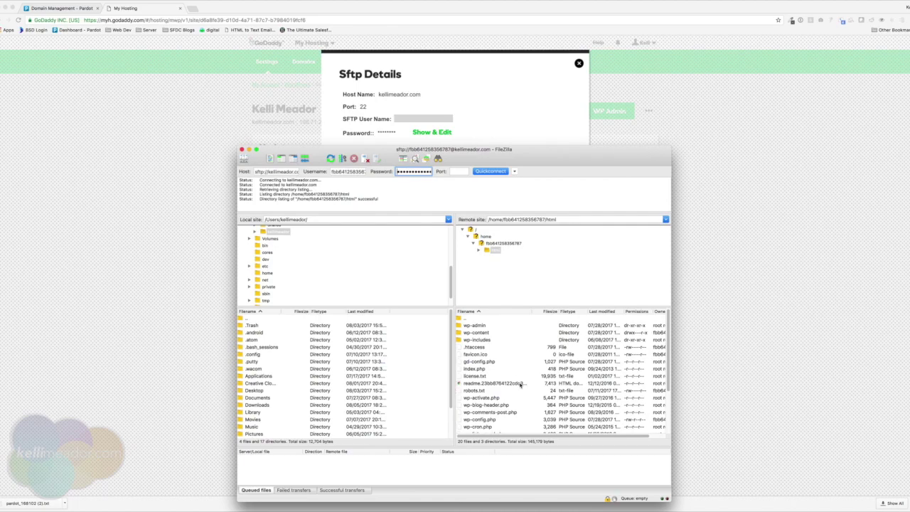
- Upload pardot_168102.txt into the html folder and confirm it under Successful transfers
key("super+Tab")
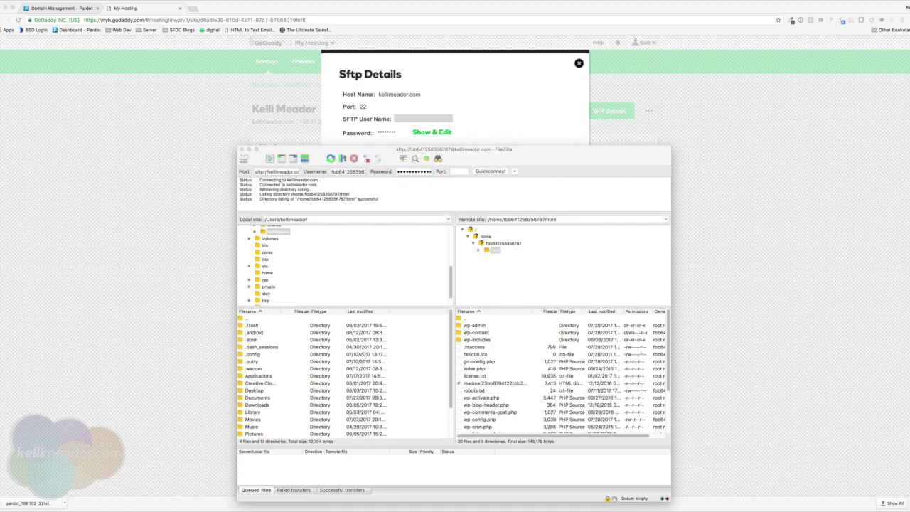
left_click_drag(32, 502, 500, 382)
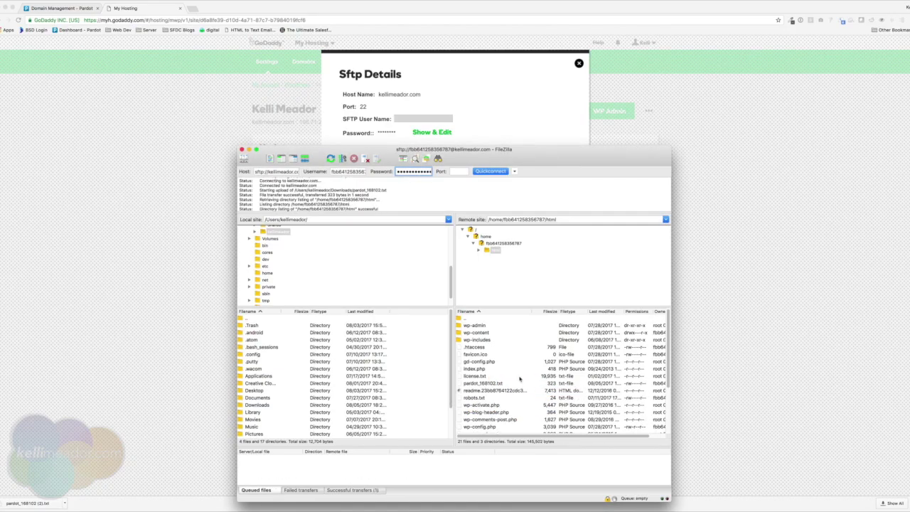
left_click(344, 490)
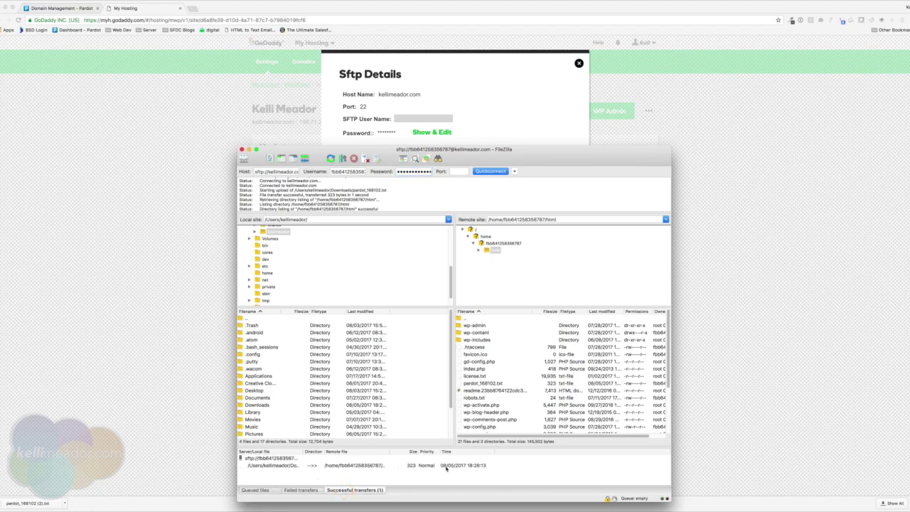
- Leave FileZilla and request validation of the www2.kellimeador.com tracker domain in Pardot's Domain Management
left_click(241, 149)
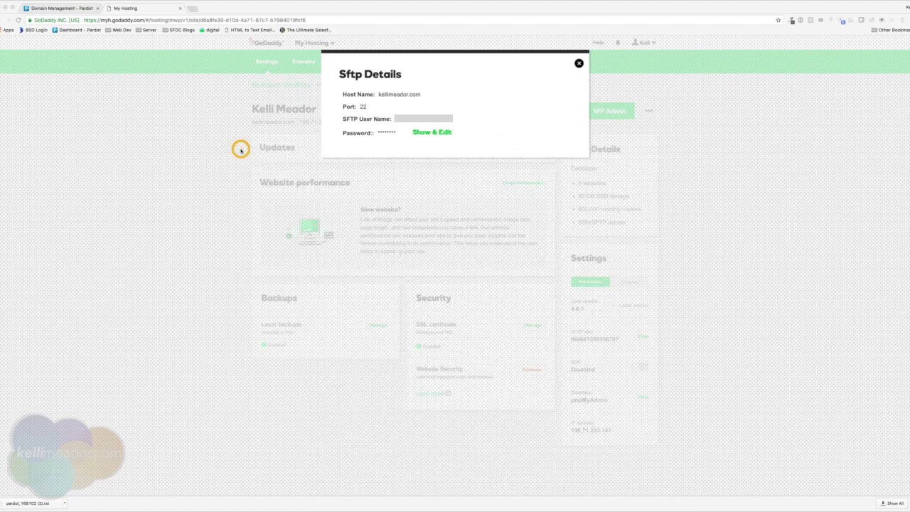
left_click(68, 9)
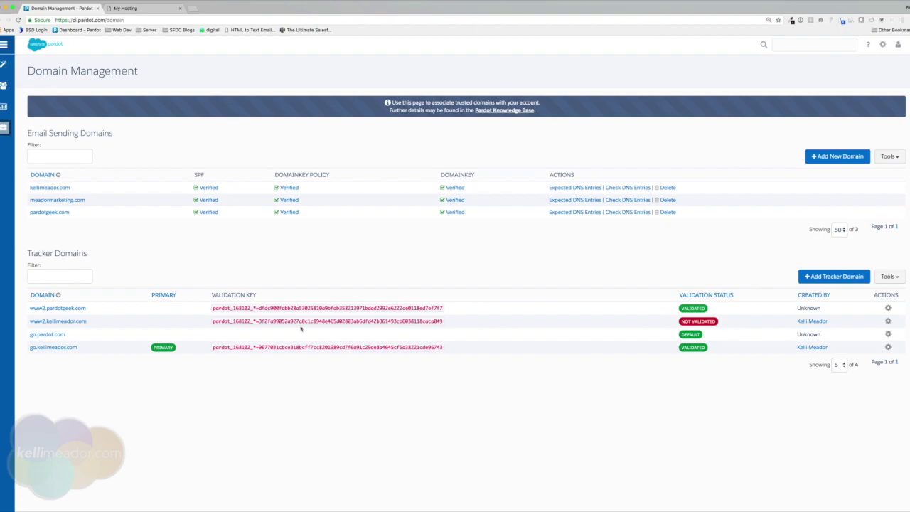
left_click(888, 322)
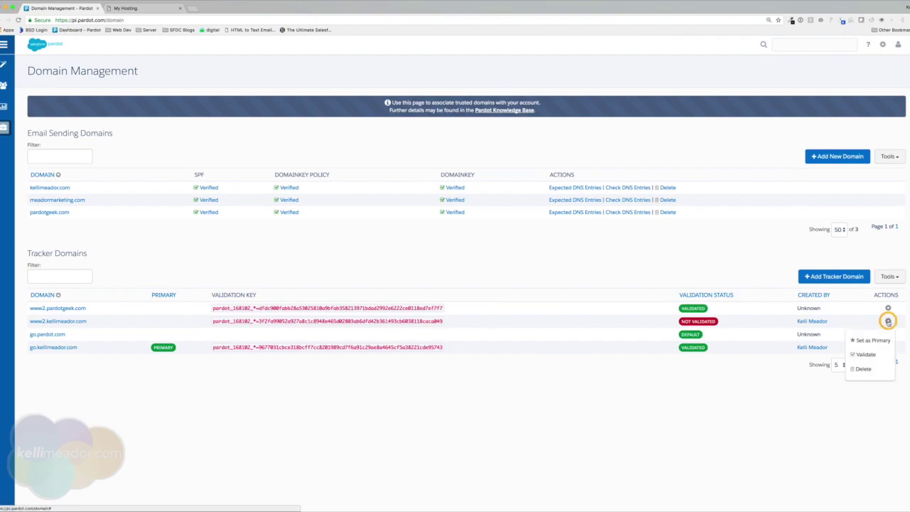
left_click(864, 355)
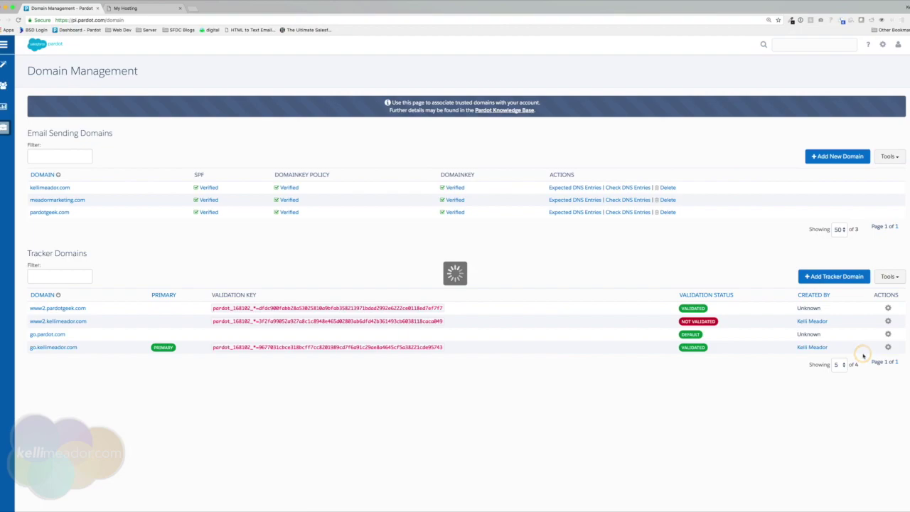